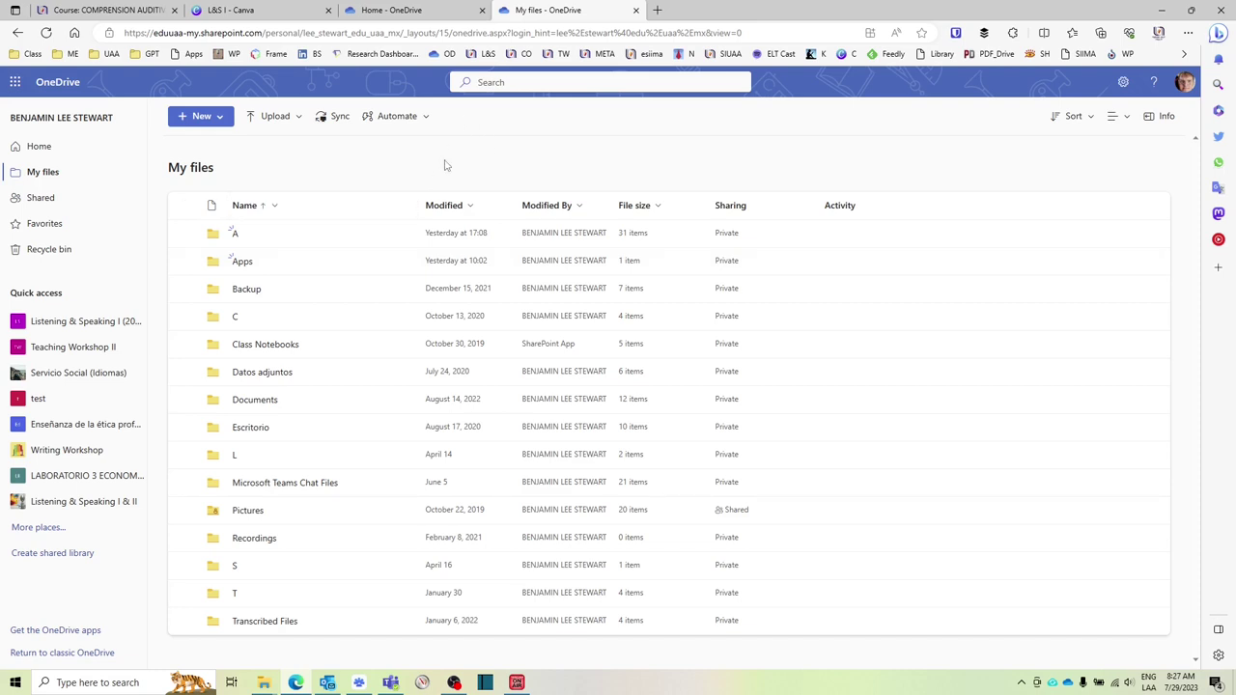
Load portal.office.com in a new Edge tab, reaching the Microsoft account sign-in page.
{"action": "left_click", "coordinate": [657, 10]}
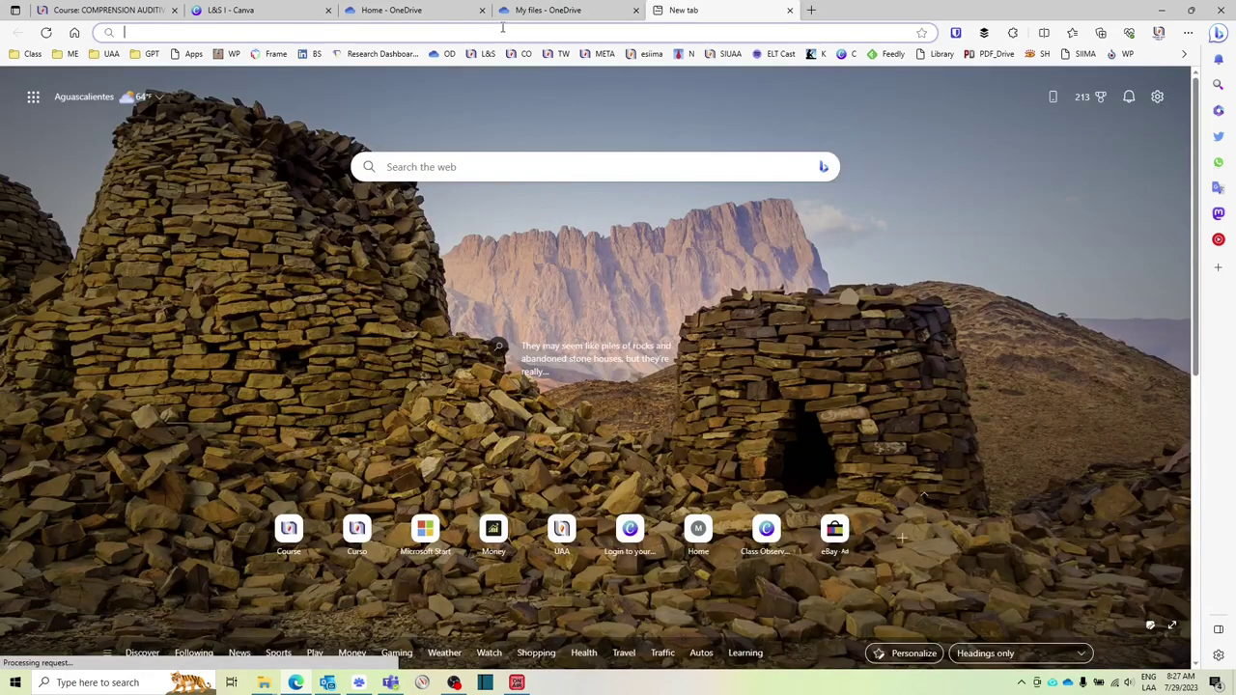
{"action": "type", "text": "portal.office.com"}
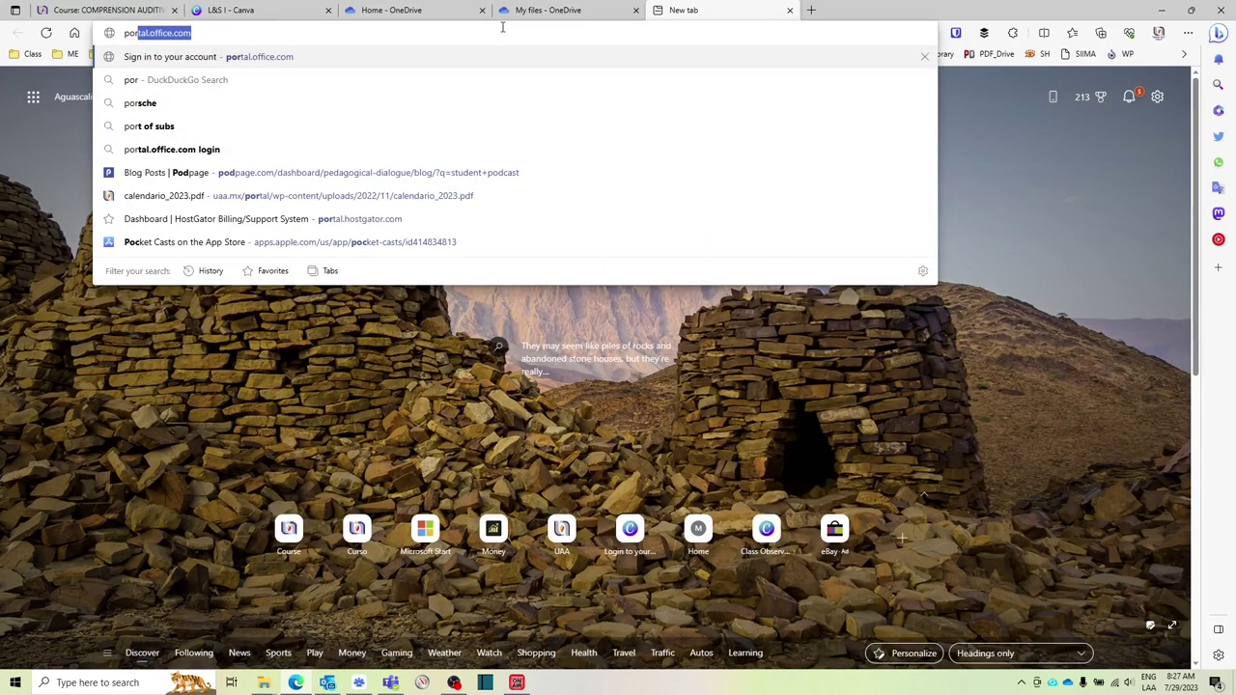
{"action": "key", "text": "Return"}
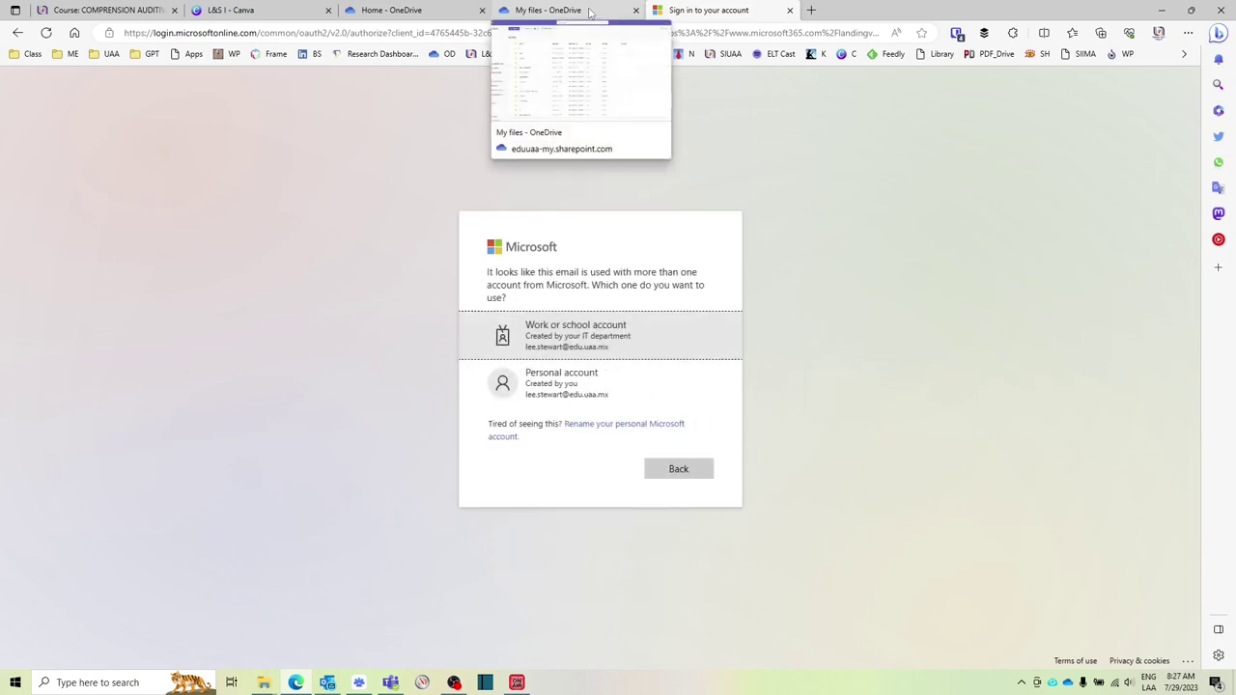
Create a new folder named 'test' in My files.
{"action": "left_click", "coordinate": [591, 12]}
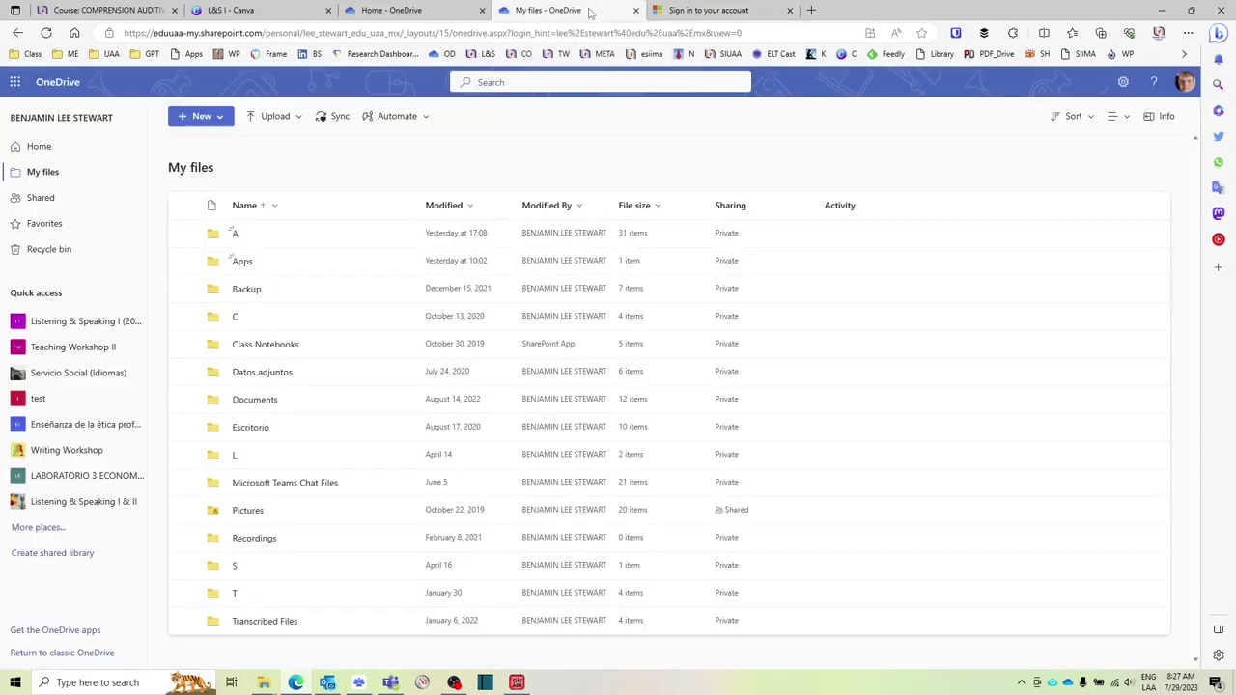
{"action": "left_click", "coordinate": [17, 83]}
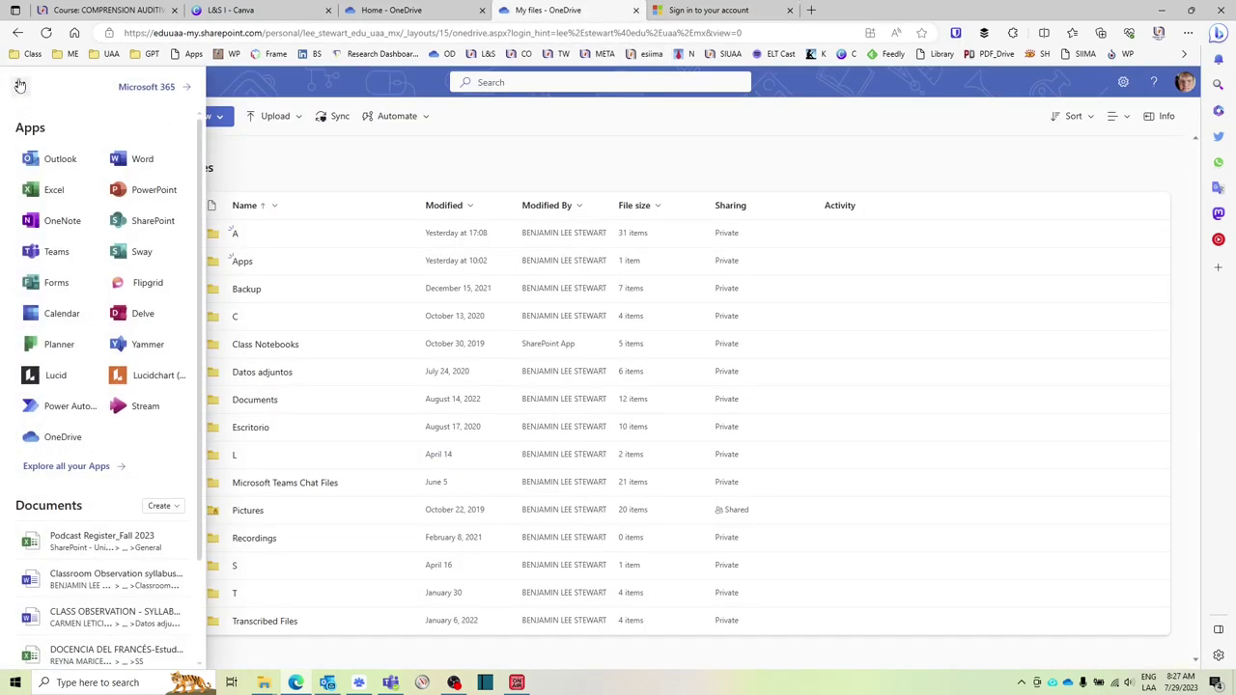
{"action": "left_click", "coordinate": [830, 112]}
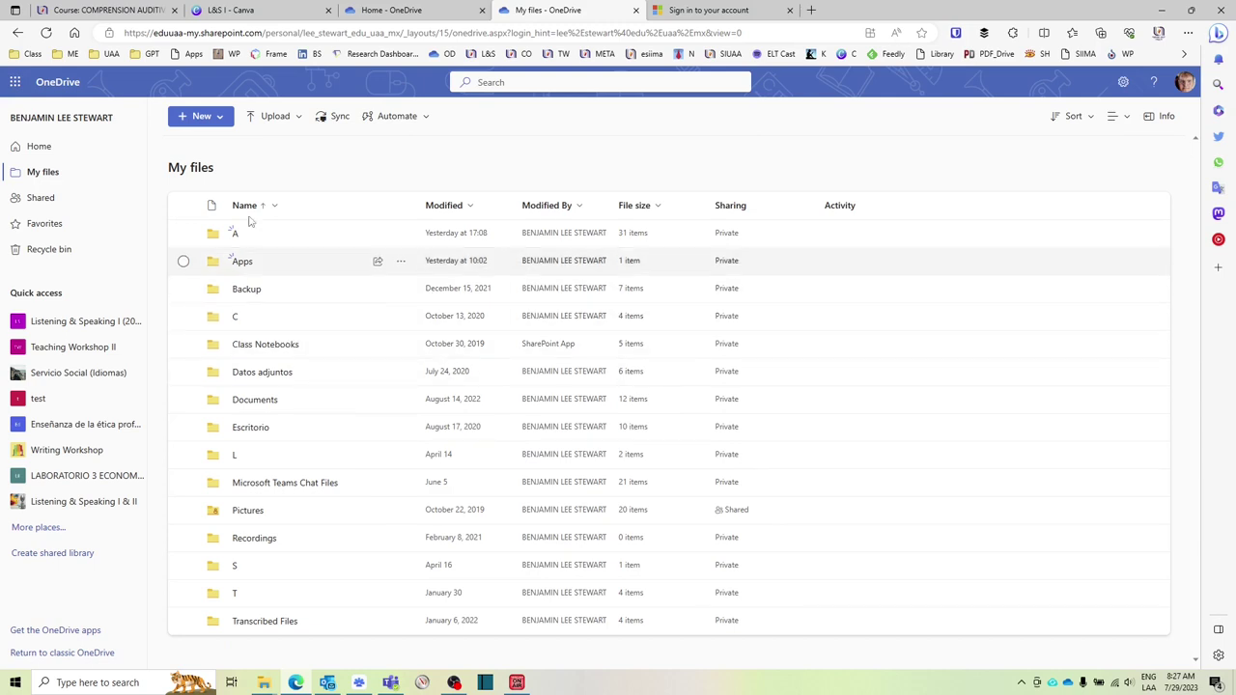
{"action": "left_click", "coordinate": [197, 116]}
{"action": "left_click", "coordinate": [202, 141]}
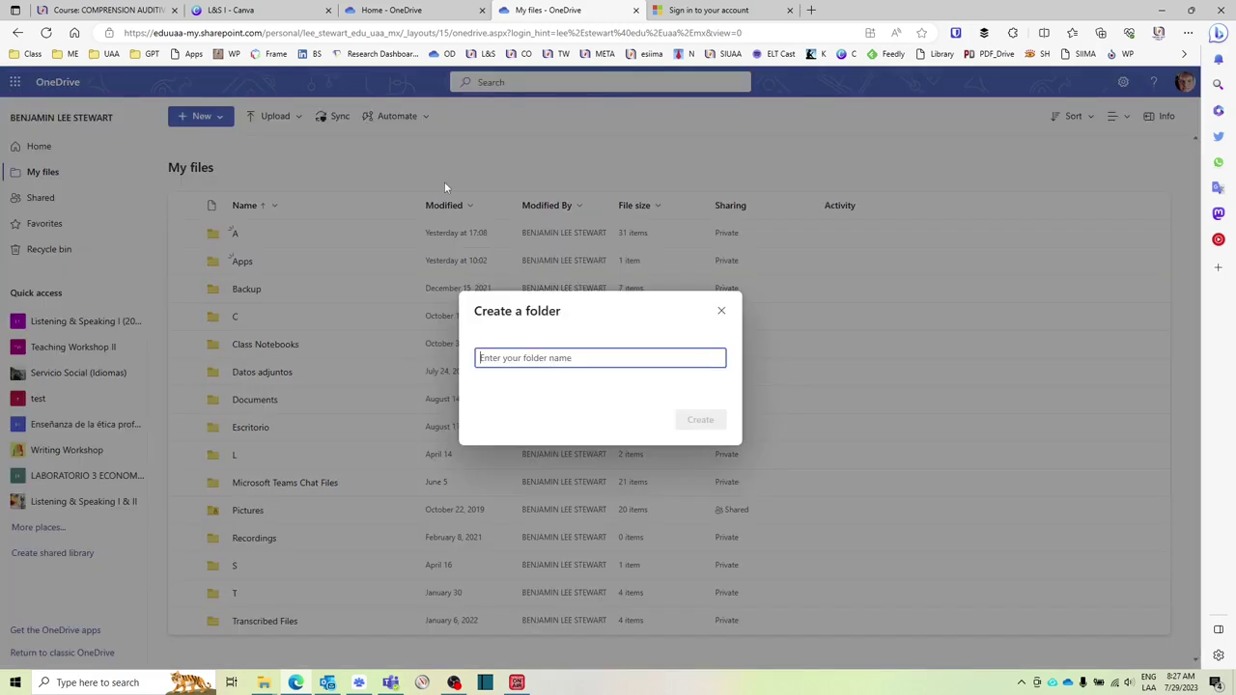
{"action": "type", "text": "test"}
{"action": "key", "text": "Return"}
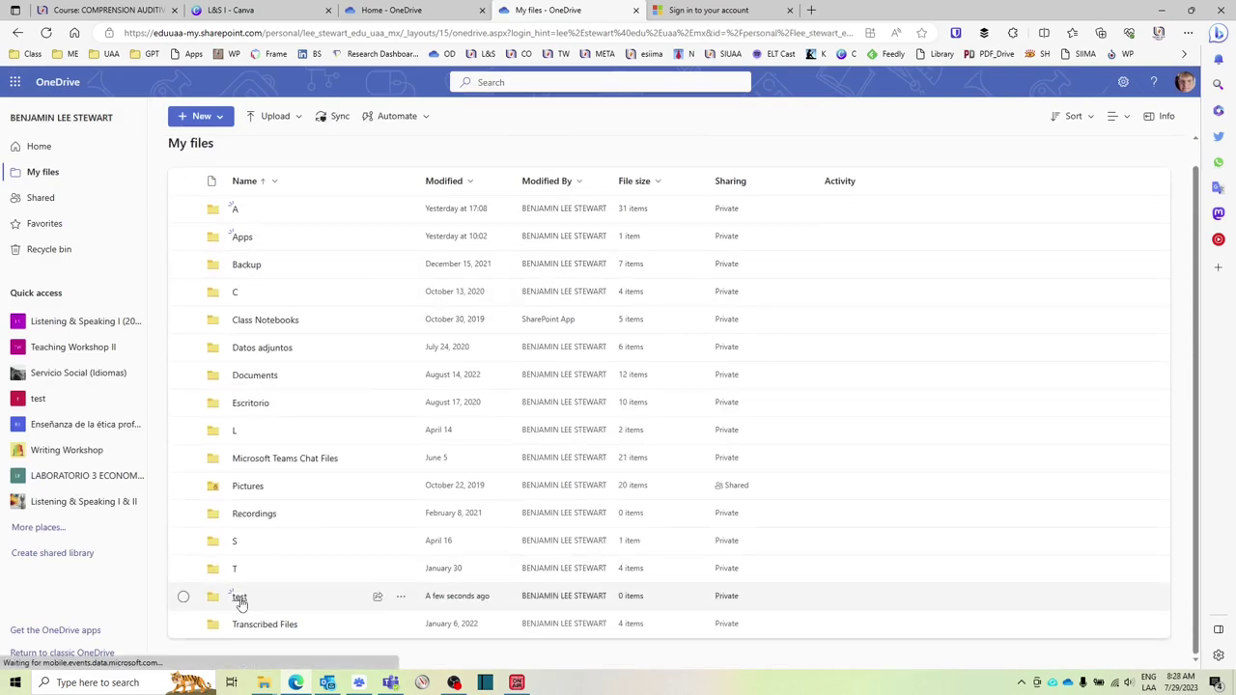
Inside the test folder, create a subfolder named 'test folder to share'.
{"action": "left_click", "coordinate": [239, 599]}
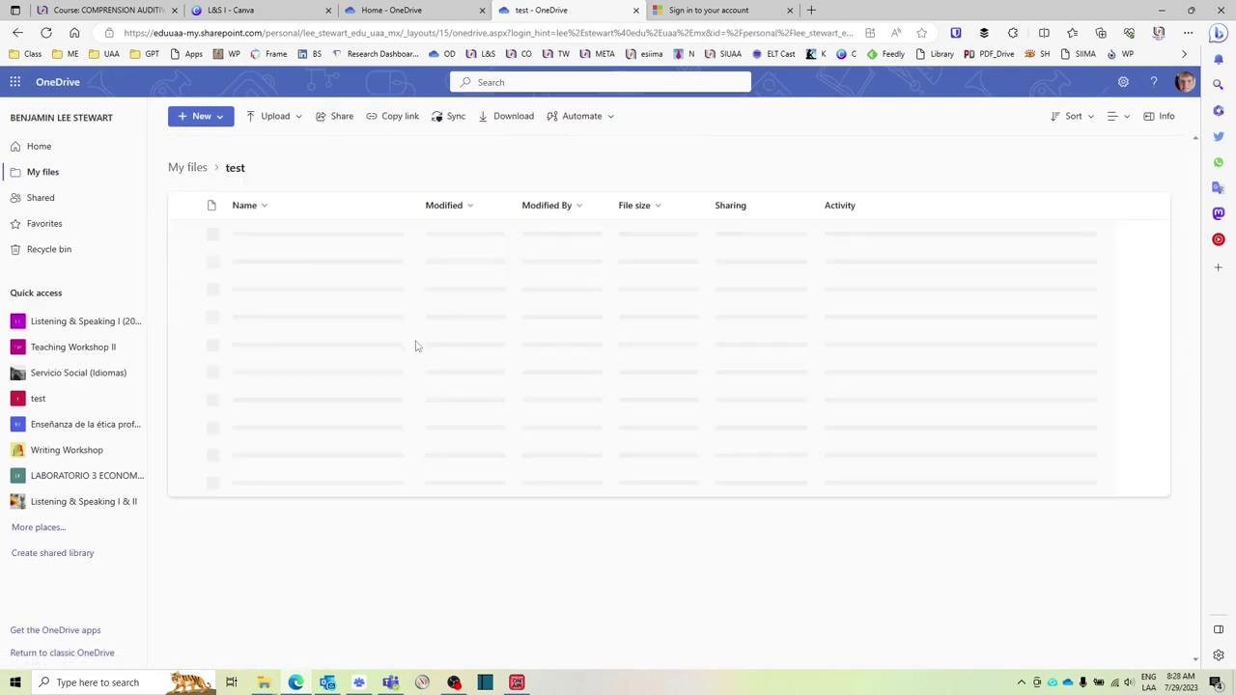
{"action": "left_click", "coordinate": [217, 117]}
{"action": "left_click", "coordinate": [212, 144]}
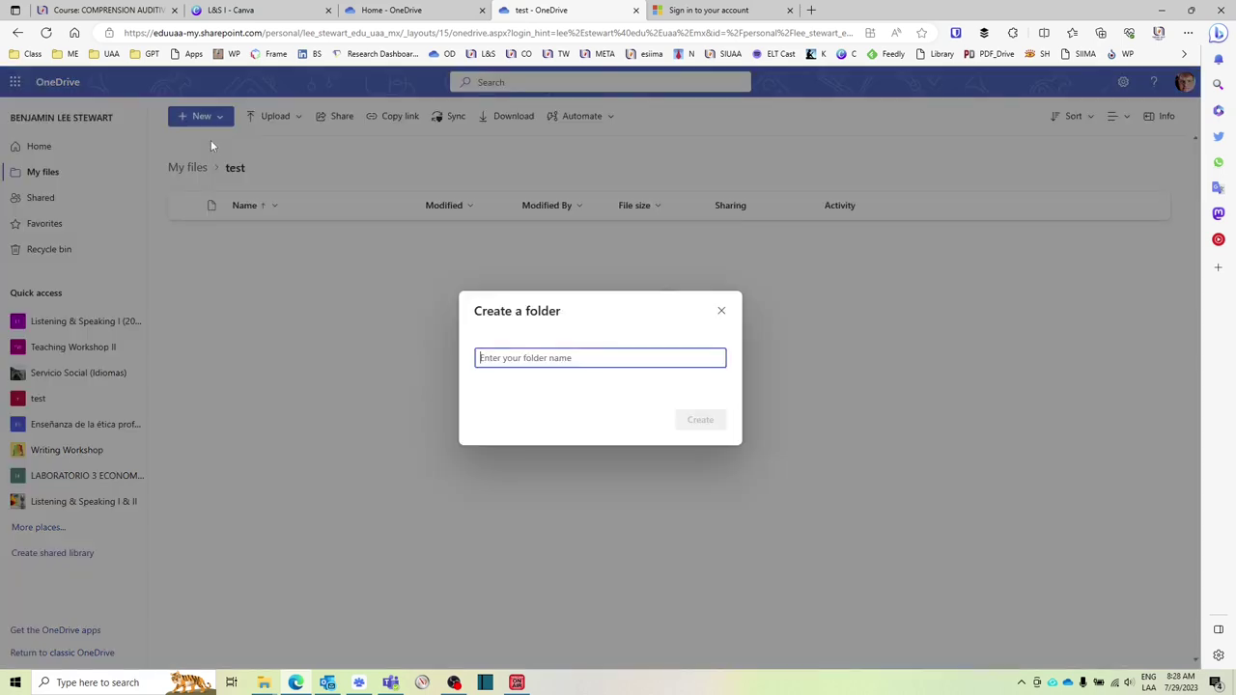
{"action": "type", "text": "test f"}
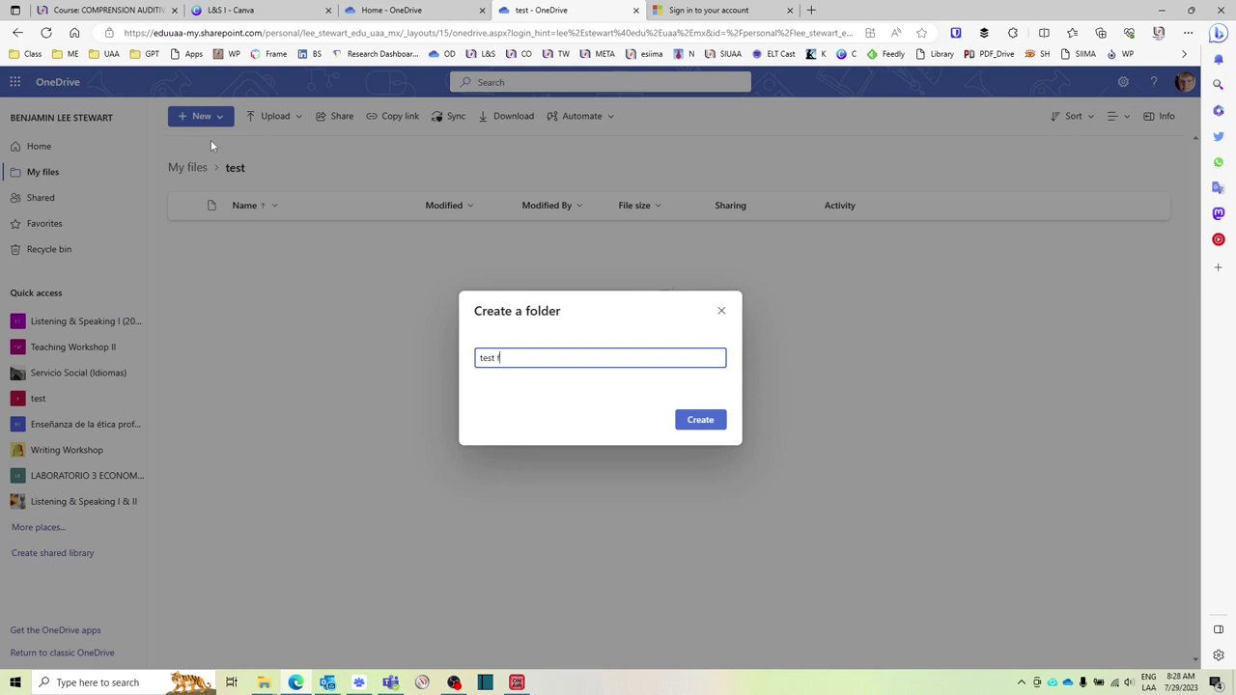
{"action": "type", "text": "older to share"}
{"action": "key", "text": "Return"}
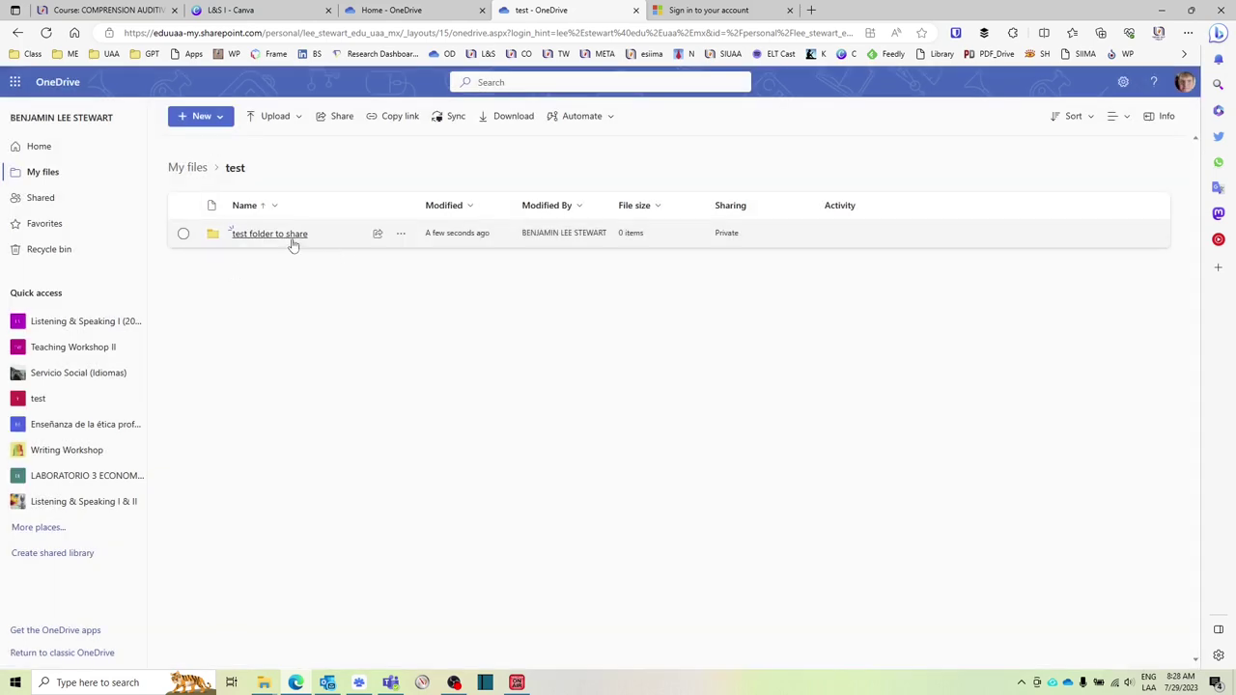
Open the sharing link settings for 'test folder to share', then close them unchanged.
{"action": "left_click", "coordinate": [401, 234]}
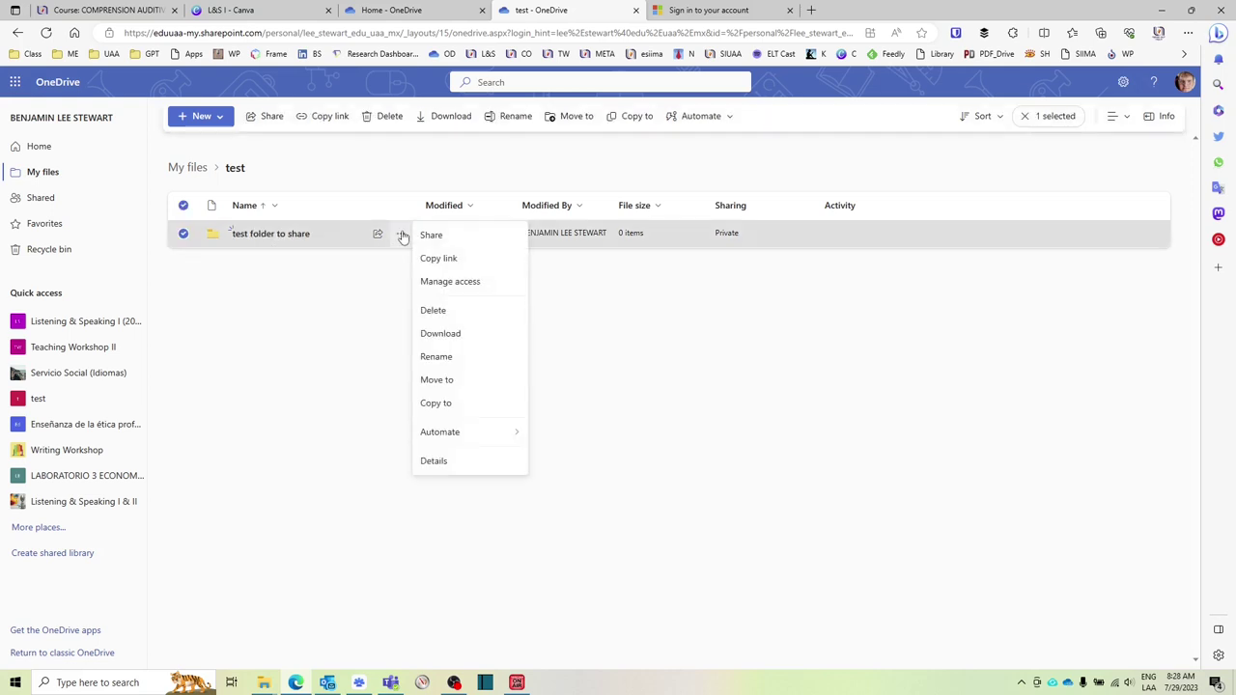
{"action": "left_click", "coordinate": [438, 282]}
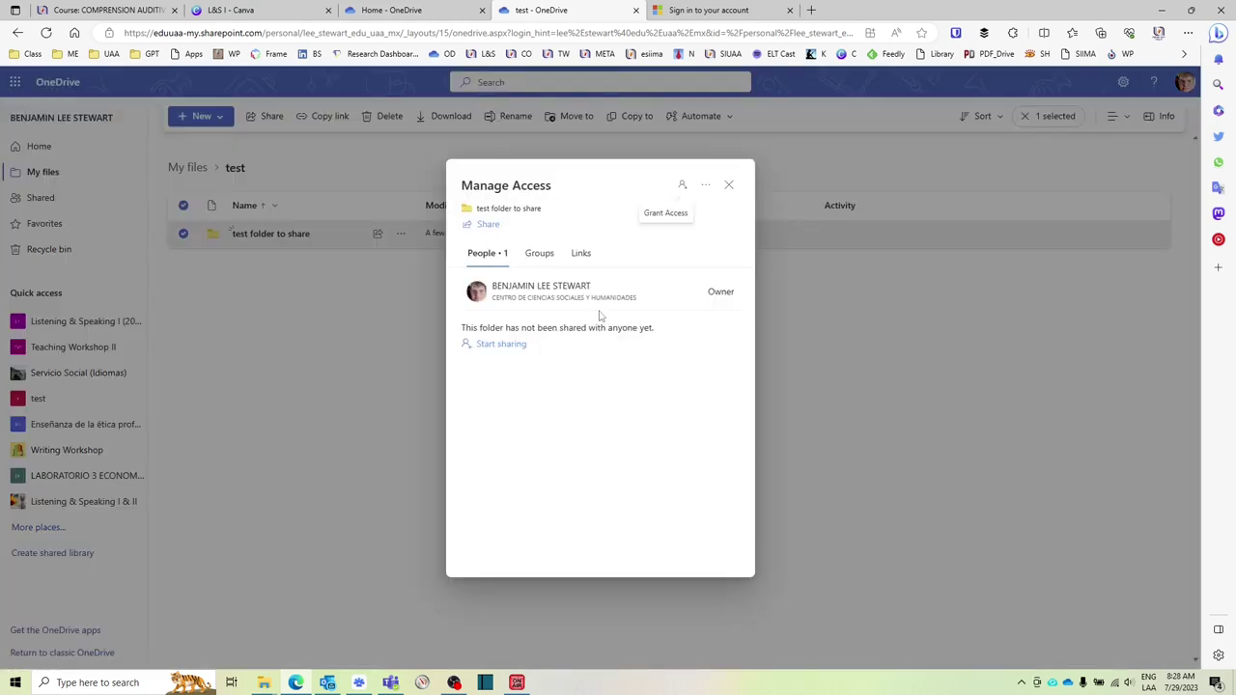
{"action": "left_click", "coordinate": [488, 225]}
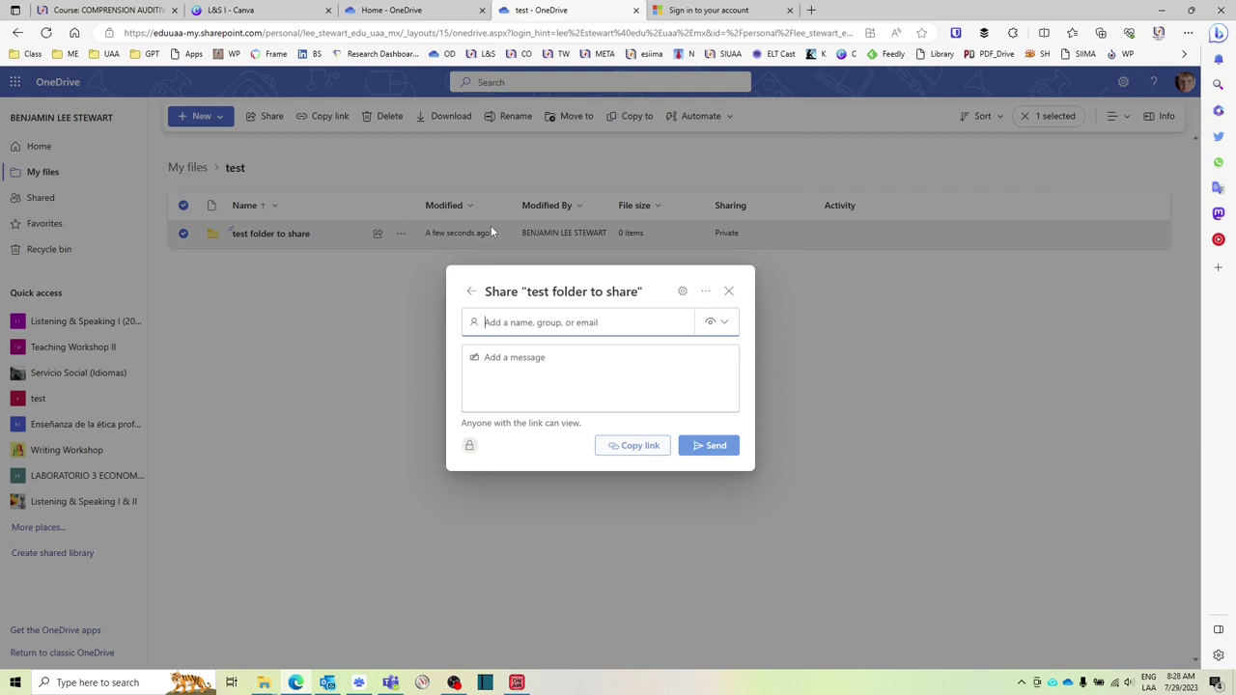
{"action": "left_click", "coordinate": [682, 292]}
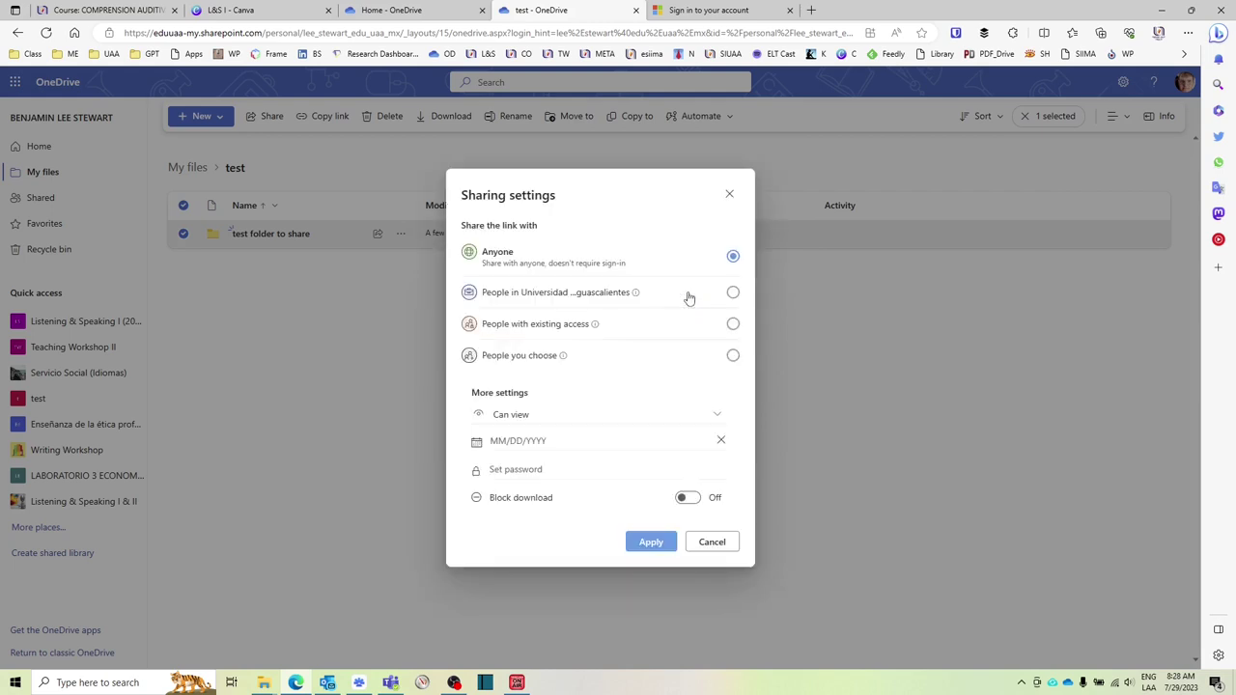
{"action": "left_click", "coordinate": [728, 194]}
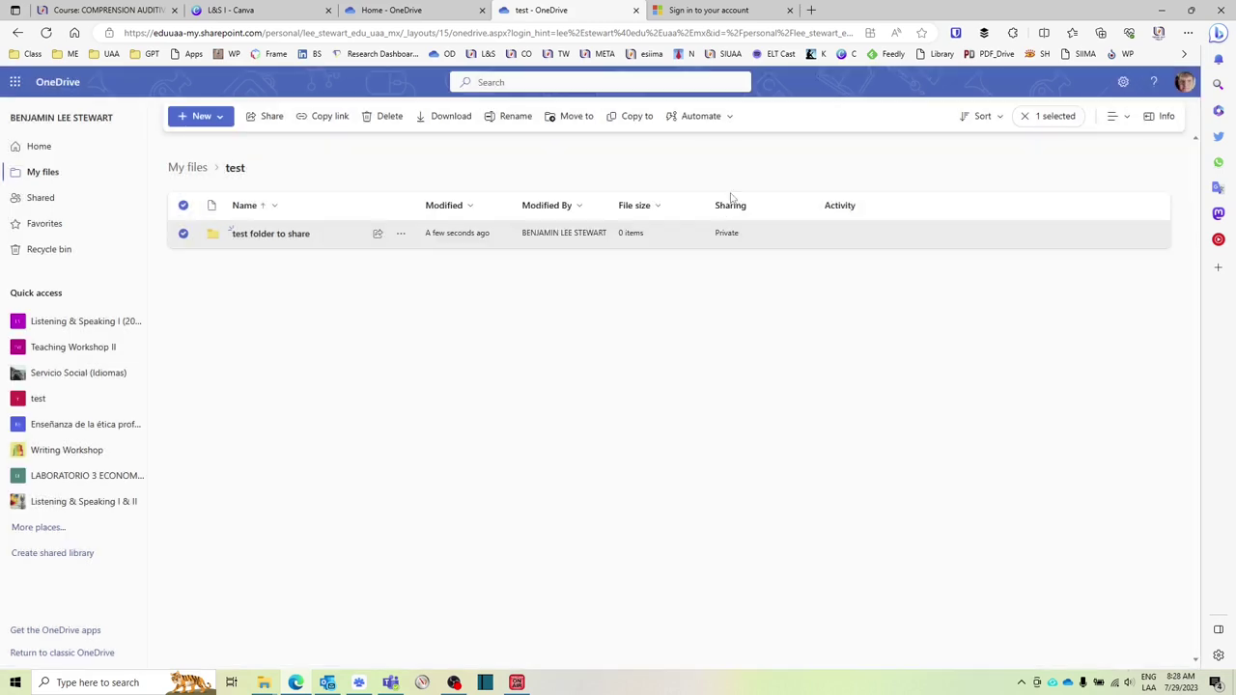
Reopen the folder's link settings and restrict the link to people in the university.
{"action": "left_click", "coordinate": [401, 237]}
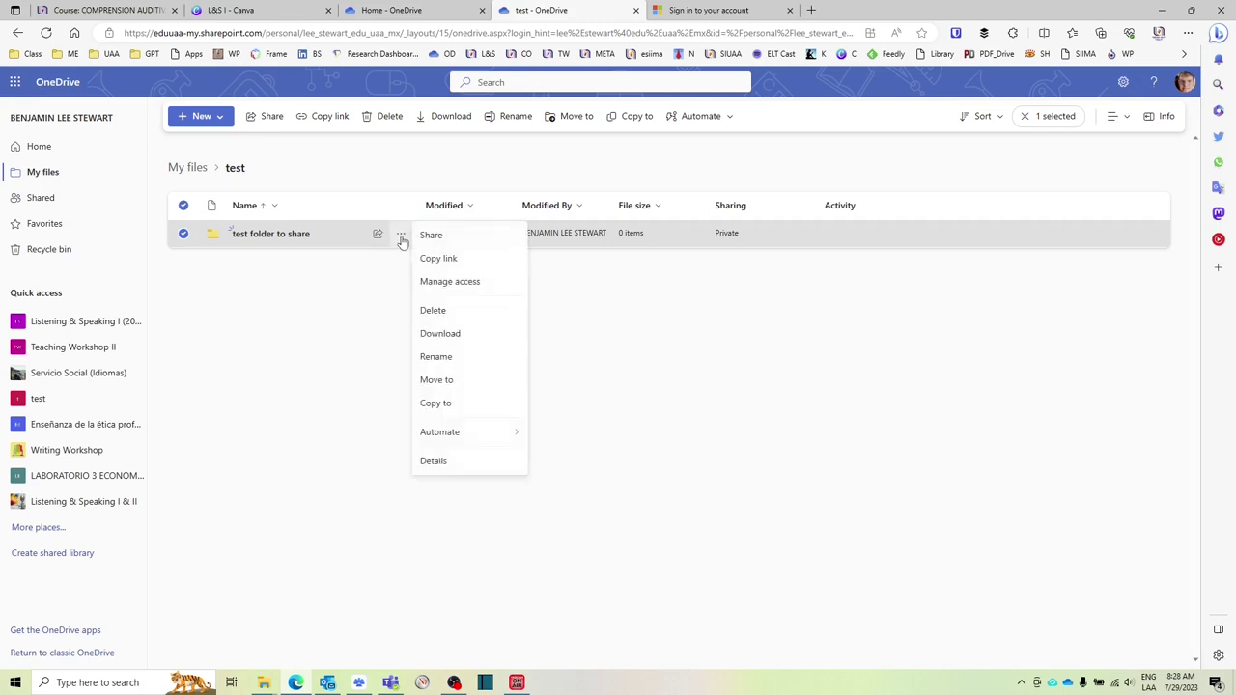
{"action": "left_click", "coordinate": [446, 282]}
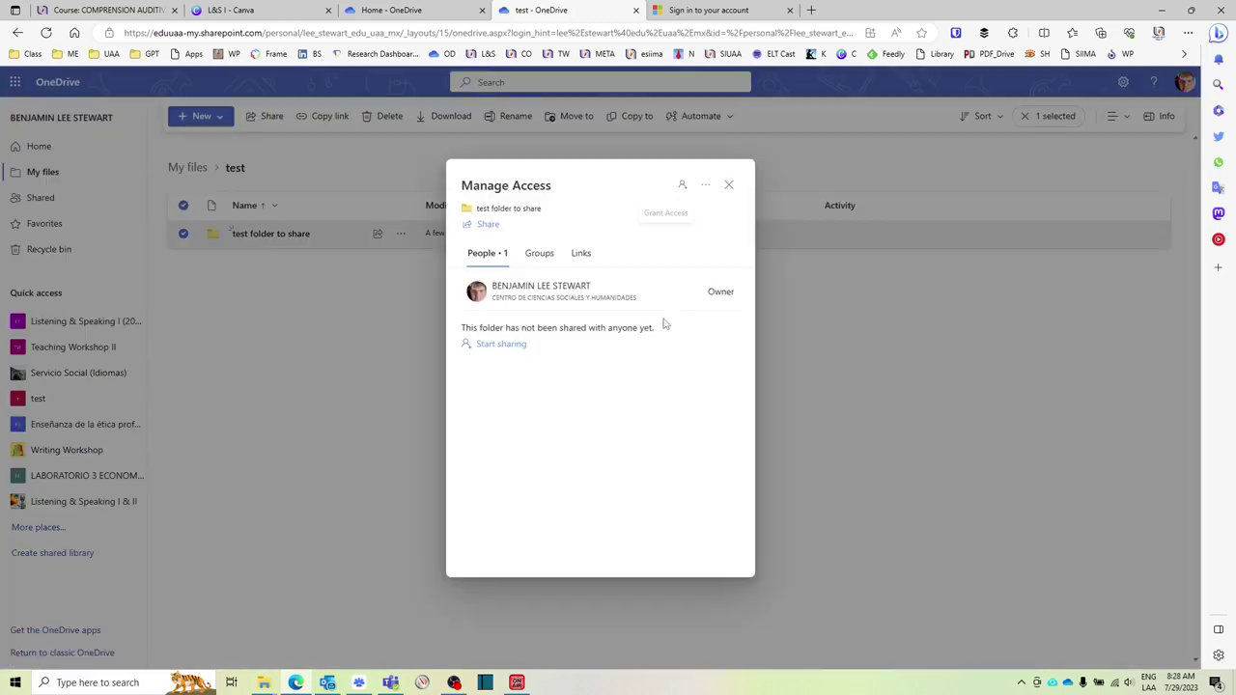
{"action": "left_click", "coordinate": [485, 228]}
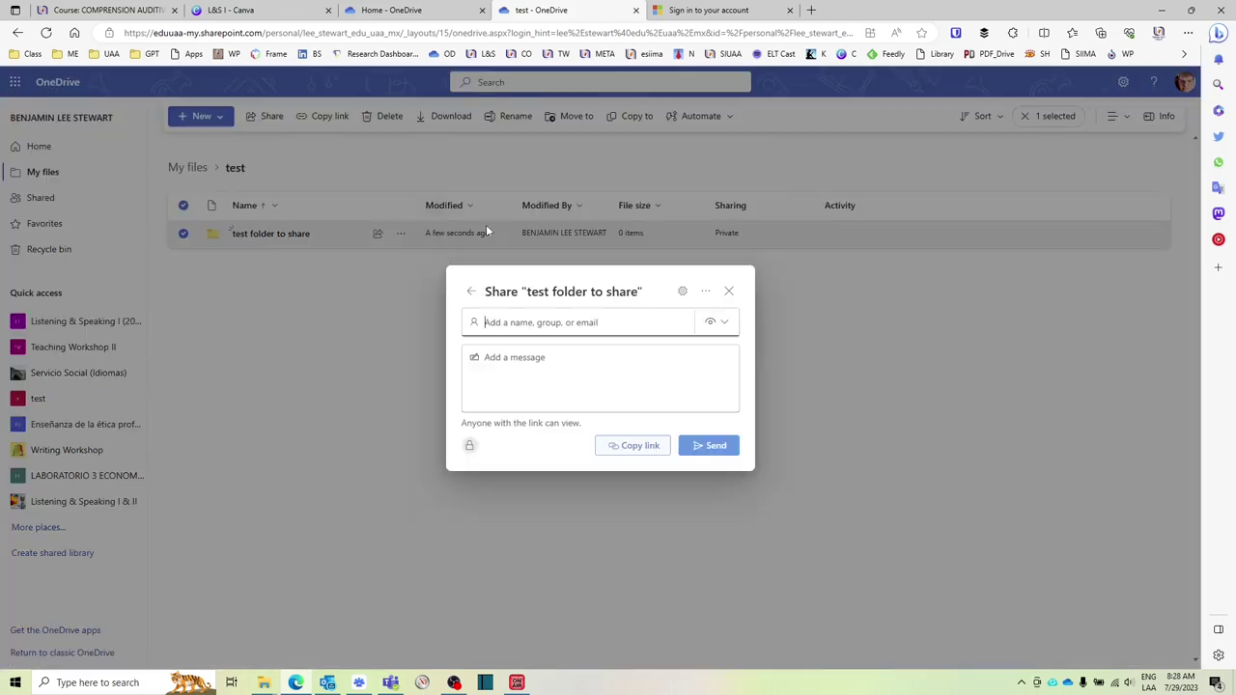
{"action": "left_click", "coordinate": [685, 292]}
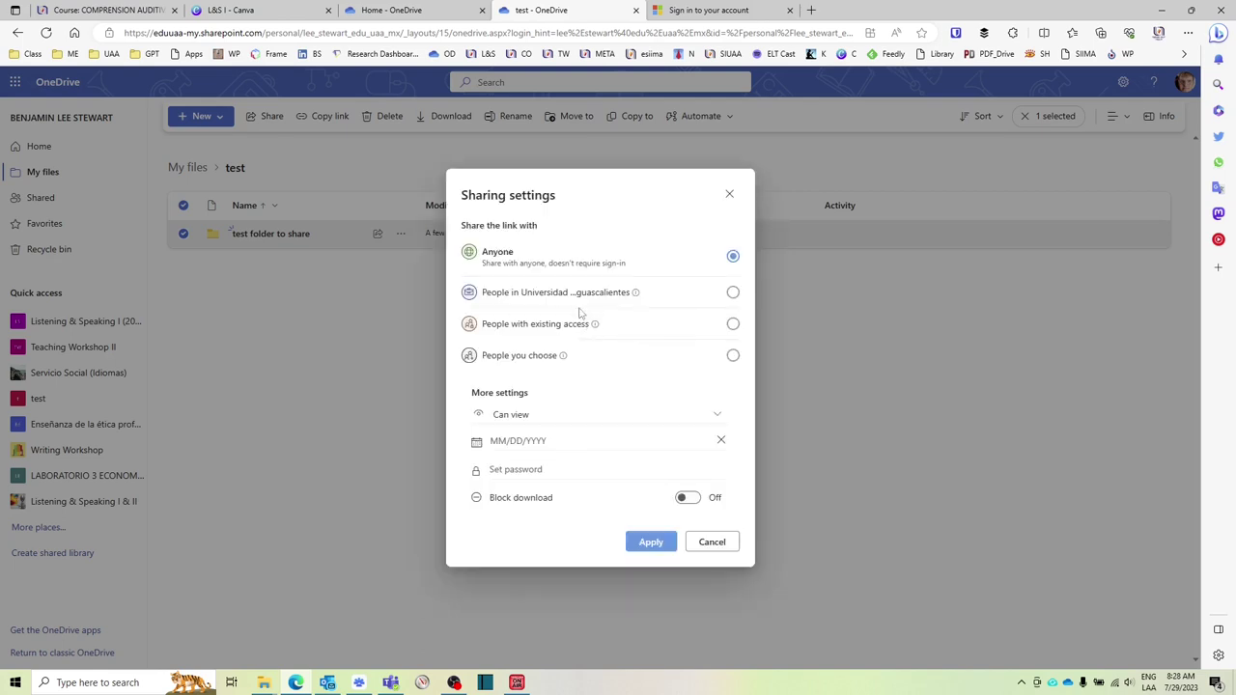
{"action": "left_click", "coordinate": [733, 294]}
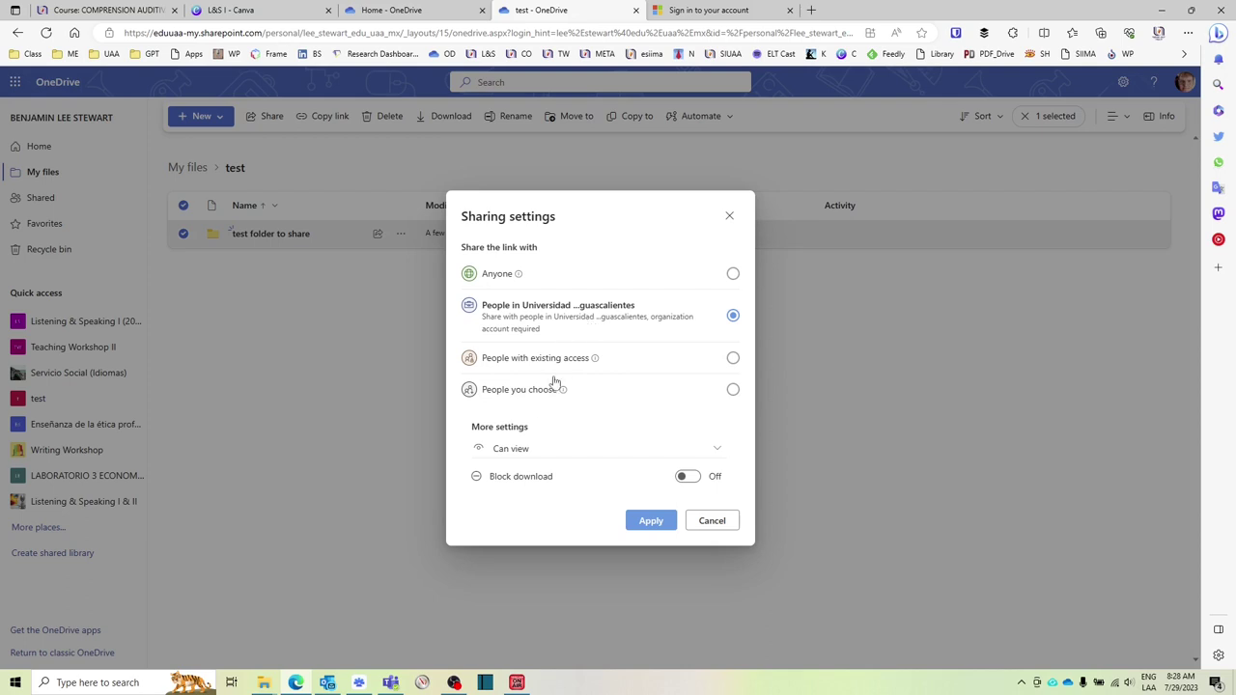
Keep the university link's permission at Can view and apply the sharing settings.
{"action": "left_click", "coordinate": [540, 449]}
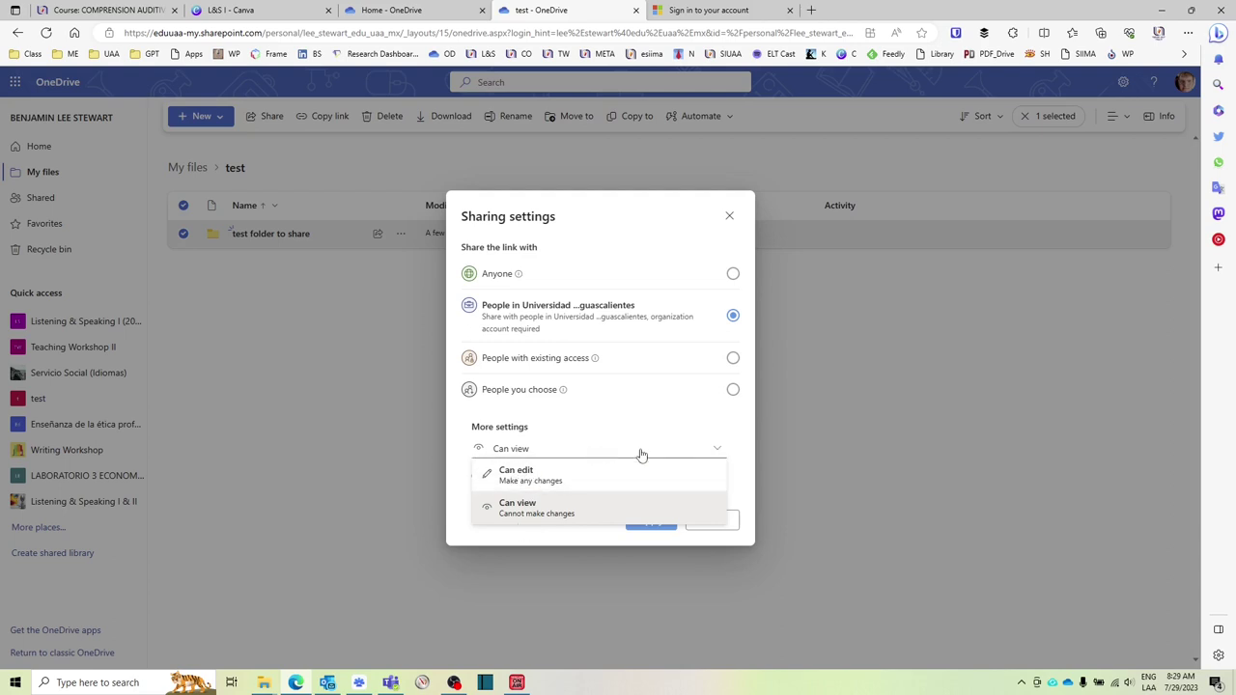
{"action": "left_click", "coordinate": [714, 448]}
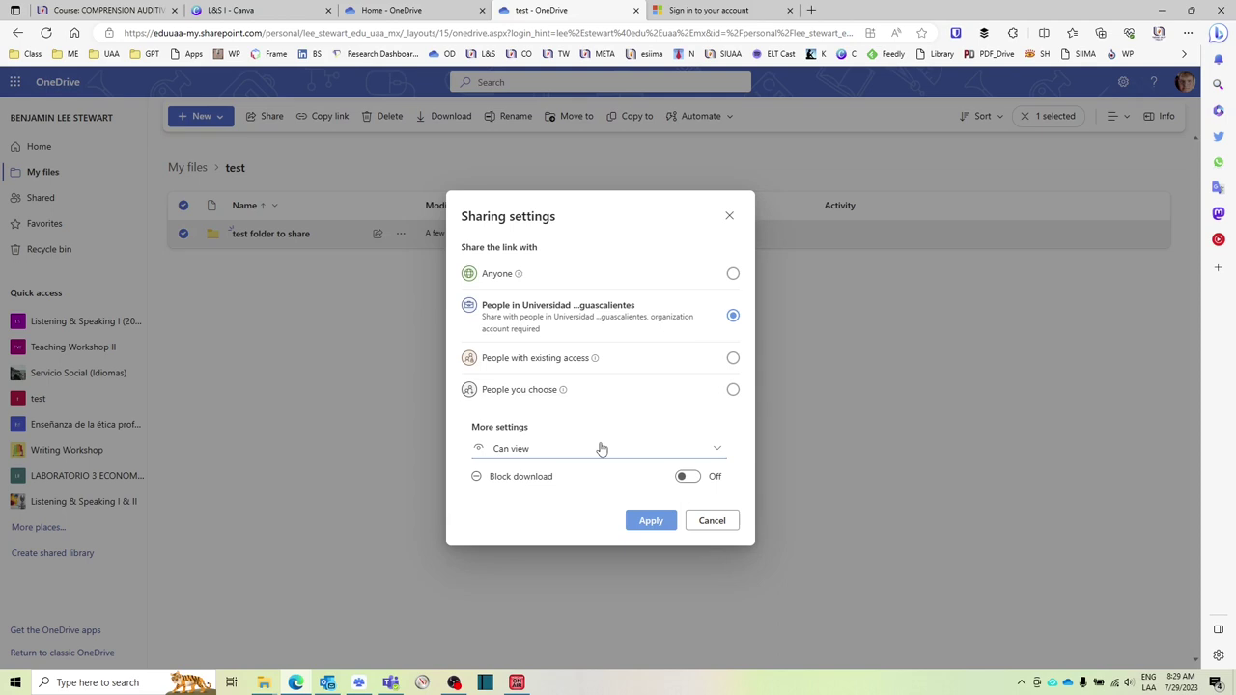
{"action": "left_click", "coordinate": [701, 449]}
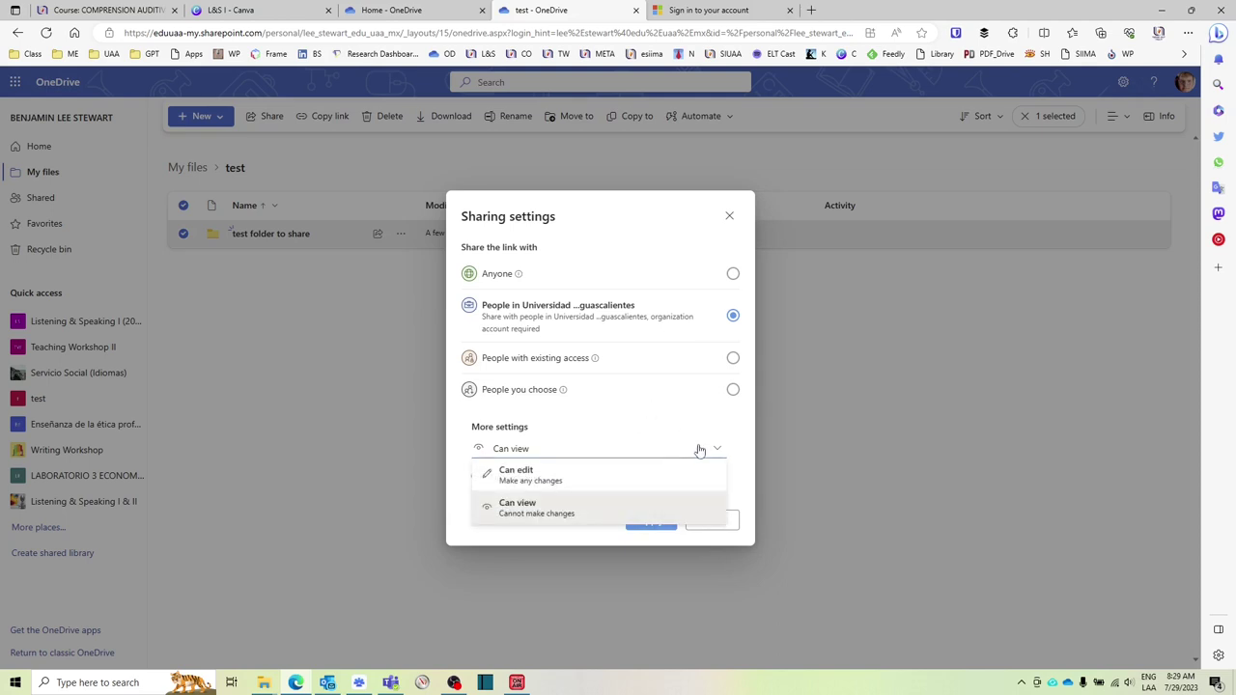
{"action": "left_click", "coordinate": [656, 506]}
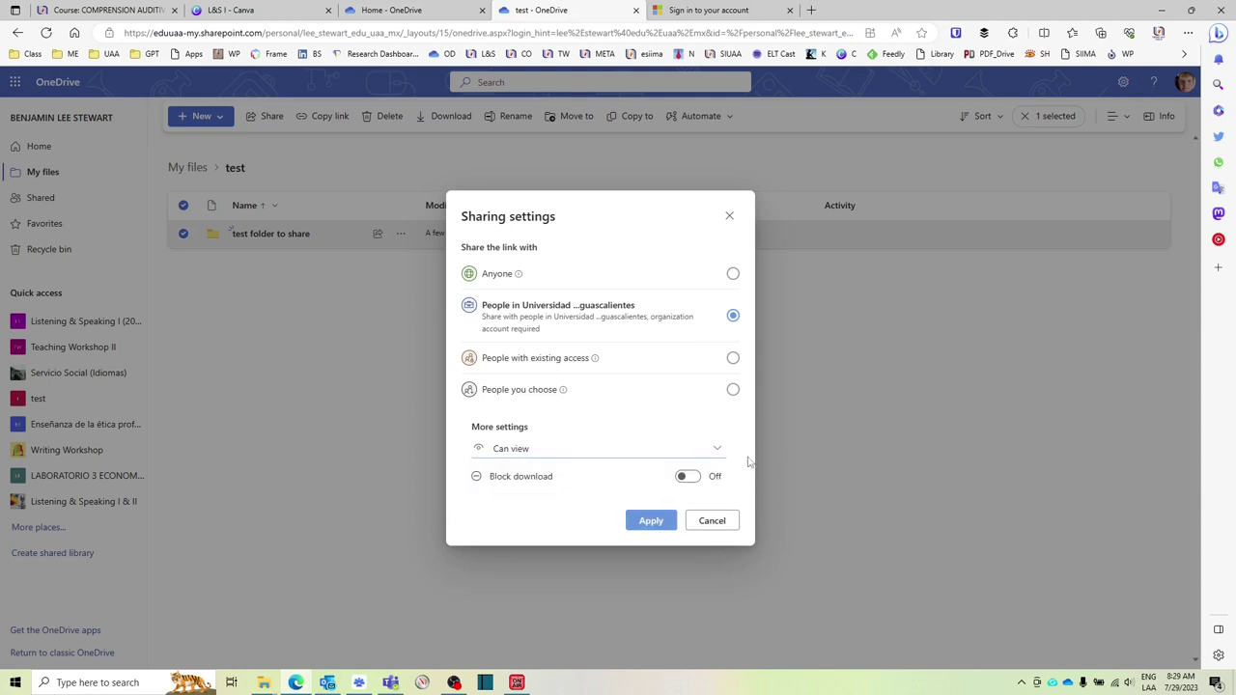
{"action": "left_click", "coordinate": [641, 449]}
{"action": "left_click", "coordinate": [643, 504]}
{"action": "left_click", "coordinate": [646, 521]}
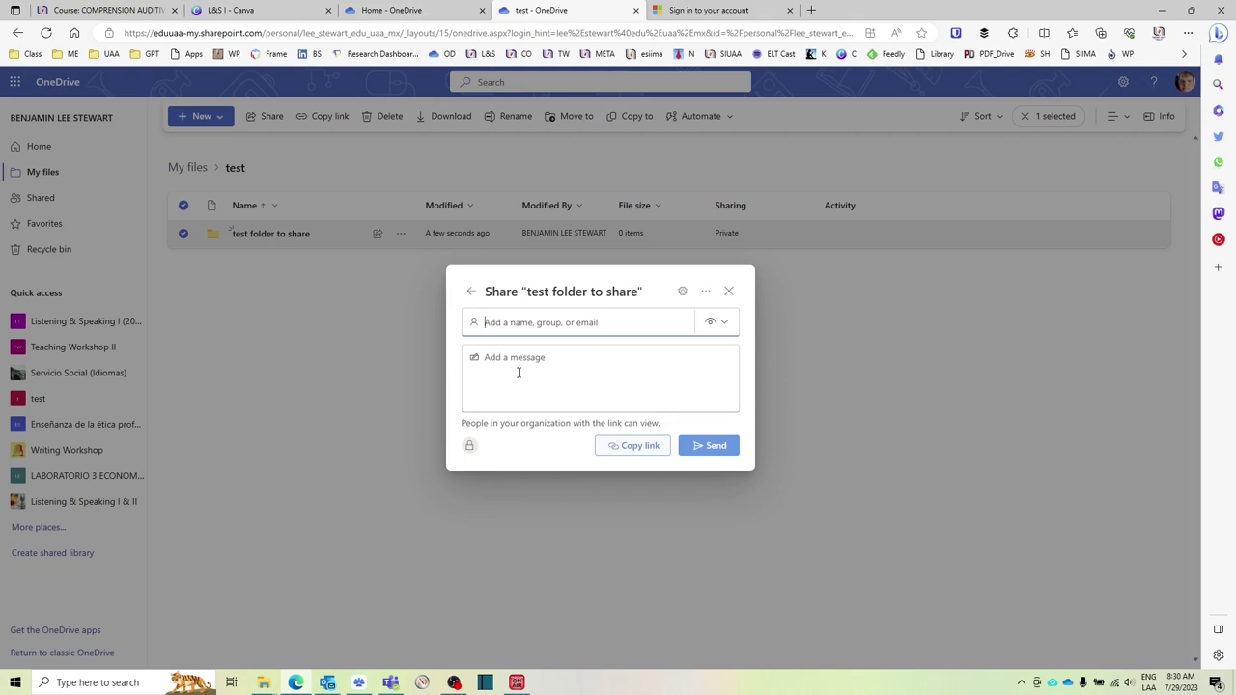
{"action": "left_click", "coordinate": [681, 291]}
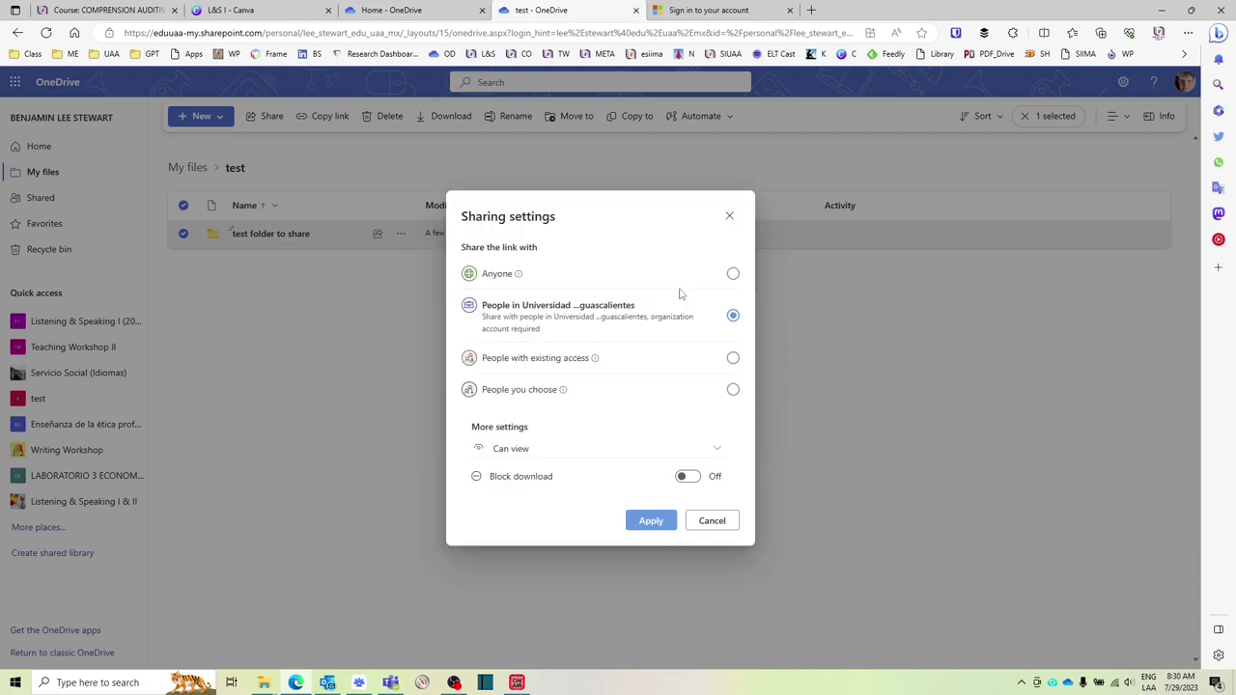
{"action": "left_click", "coordinate": [651, 522]}
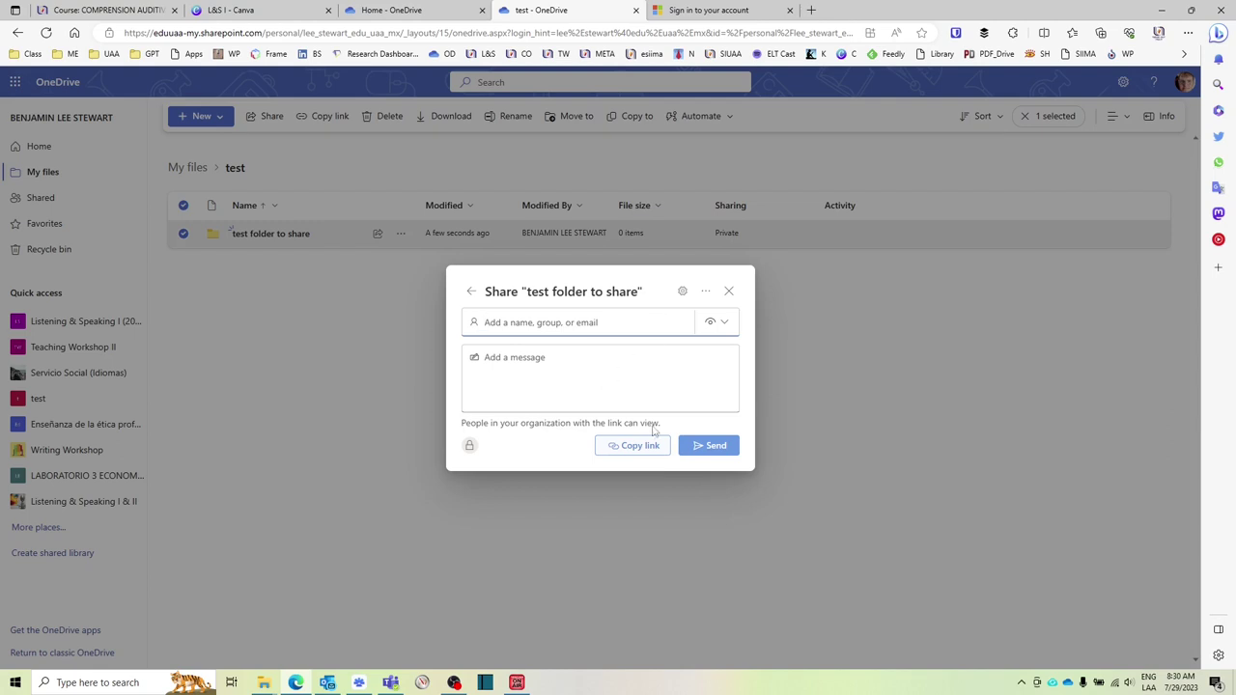
Reopen the folder's link settings, choosing people in the university with Can view.
{"action": "left_click", "coordinate": [729, 290]}
{"action": "left_click", "coordinate": [401, 235]}
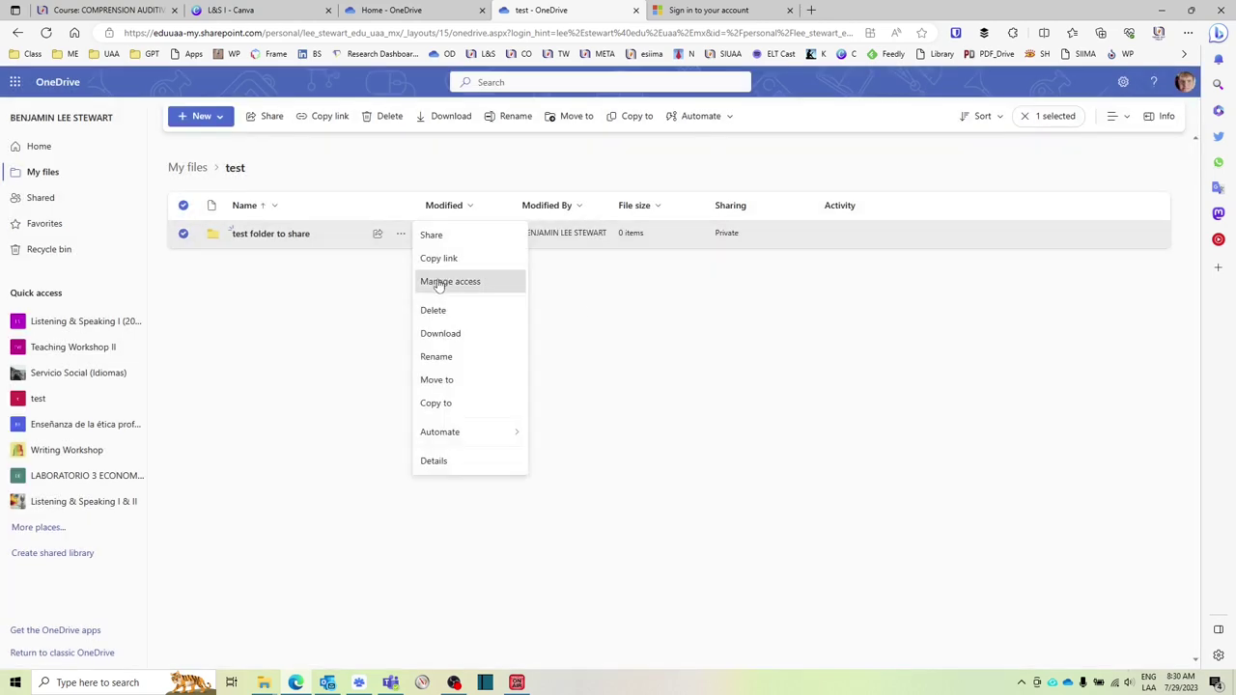
{"action": "left_click", "coordinate": [436, 278]}
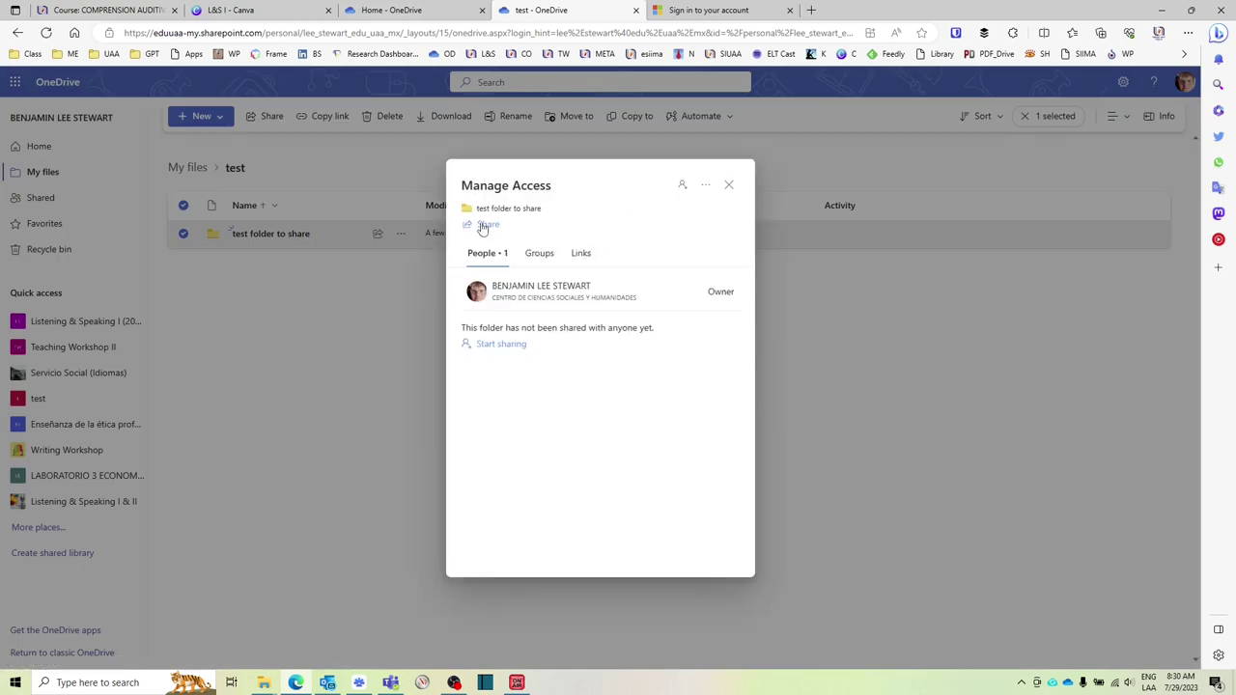
{"action": "left_click", "coordinate": [484, 225]}
{"action": "left_click", "coordinate": [680, 292]}
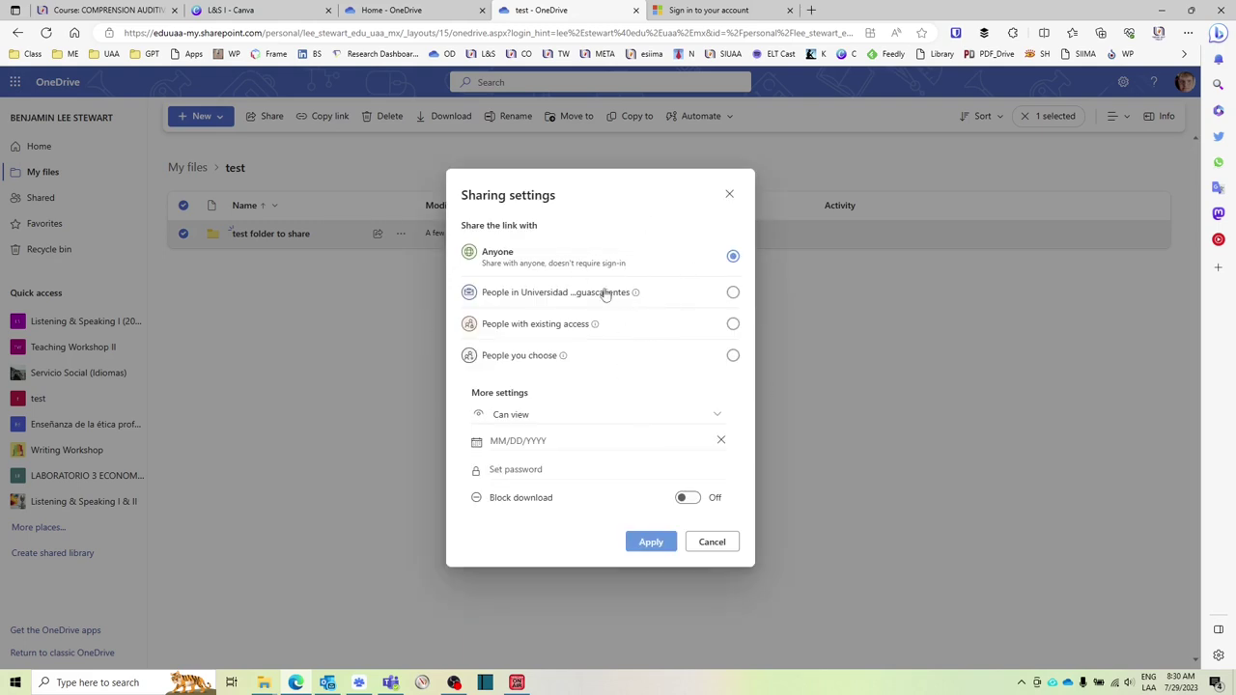
{"action": "left_click", "coordinate": [733, 293]}
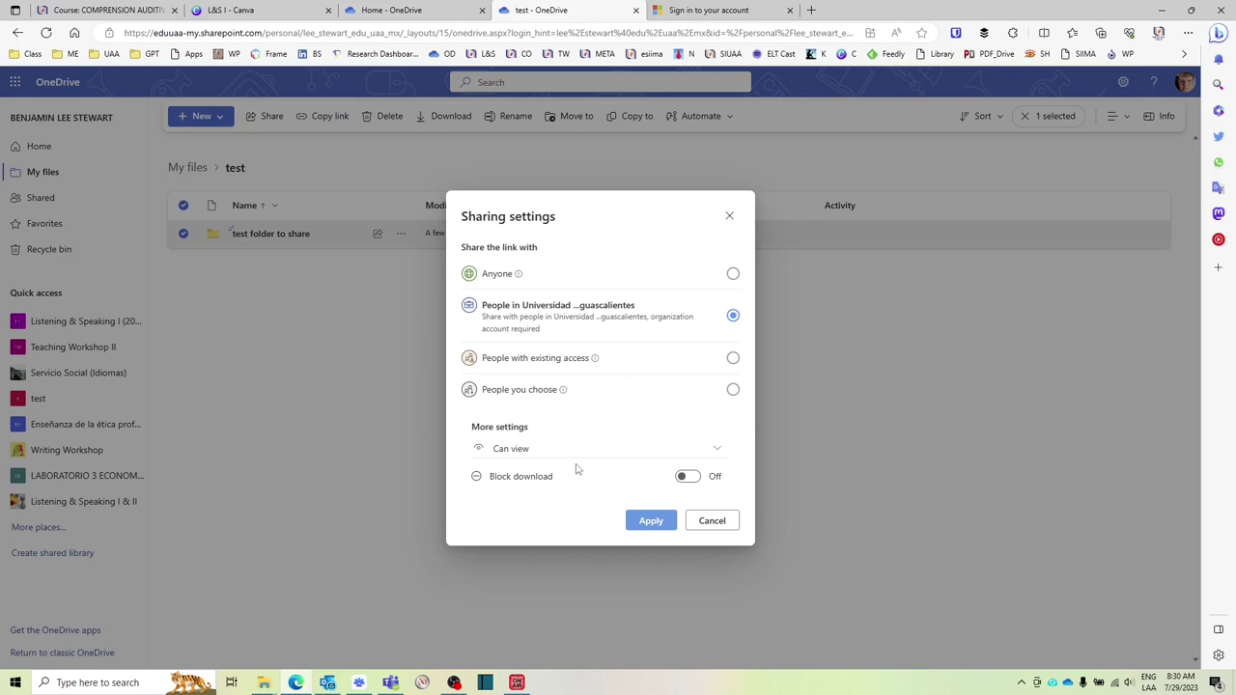
{"action": "left_click", "coordinate": [526, 454]}
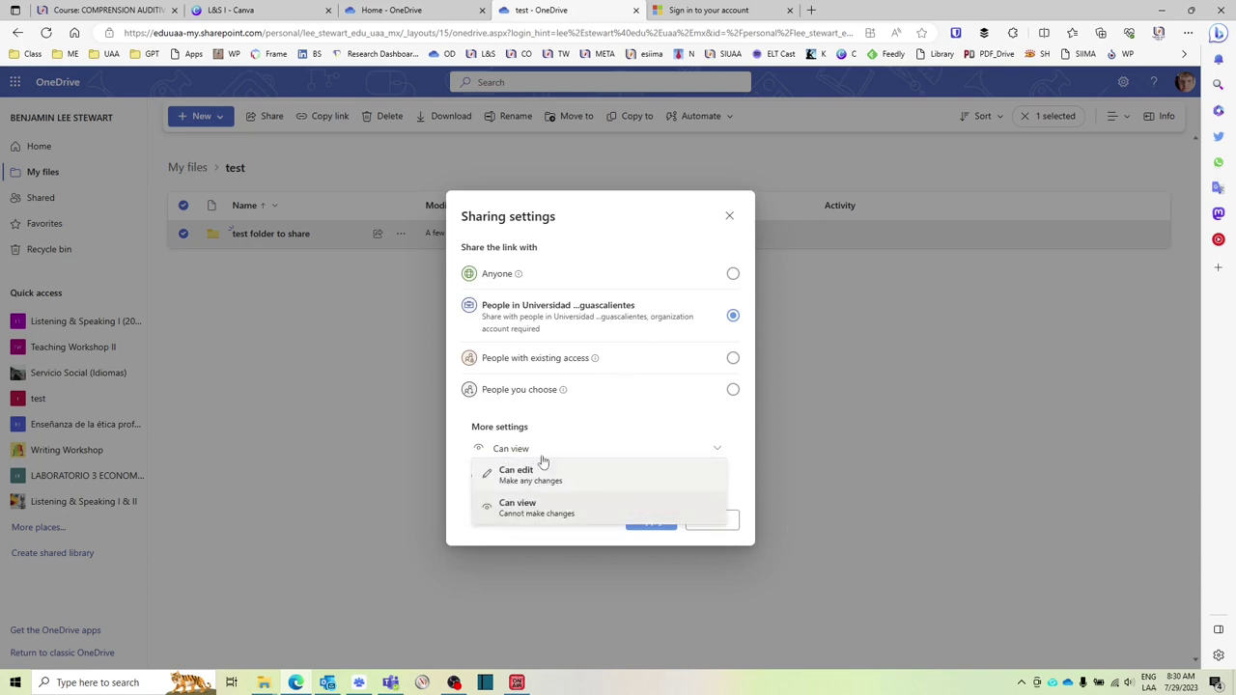
{"action": "left_click", "coordinate": [590, 427]}
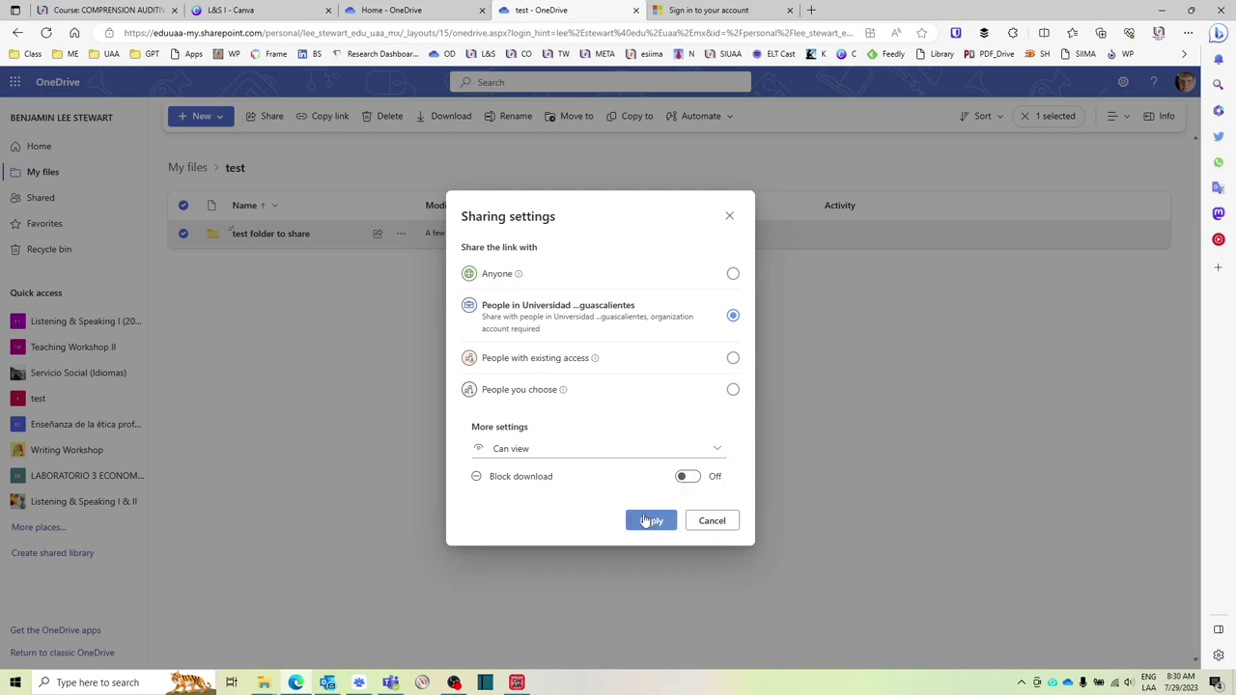
Cancel the settings changes, close the share dialog and deselect 'test folder to share'.
{"action": "left_click", "coordinate": [715, 525]}
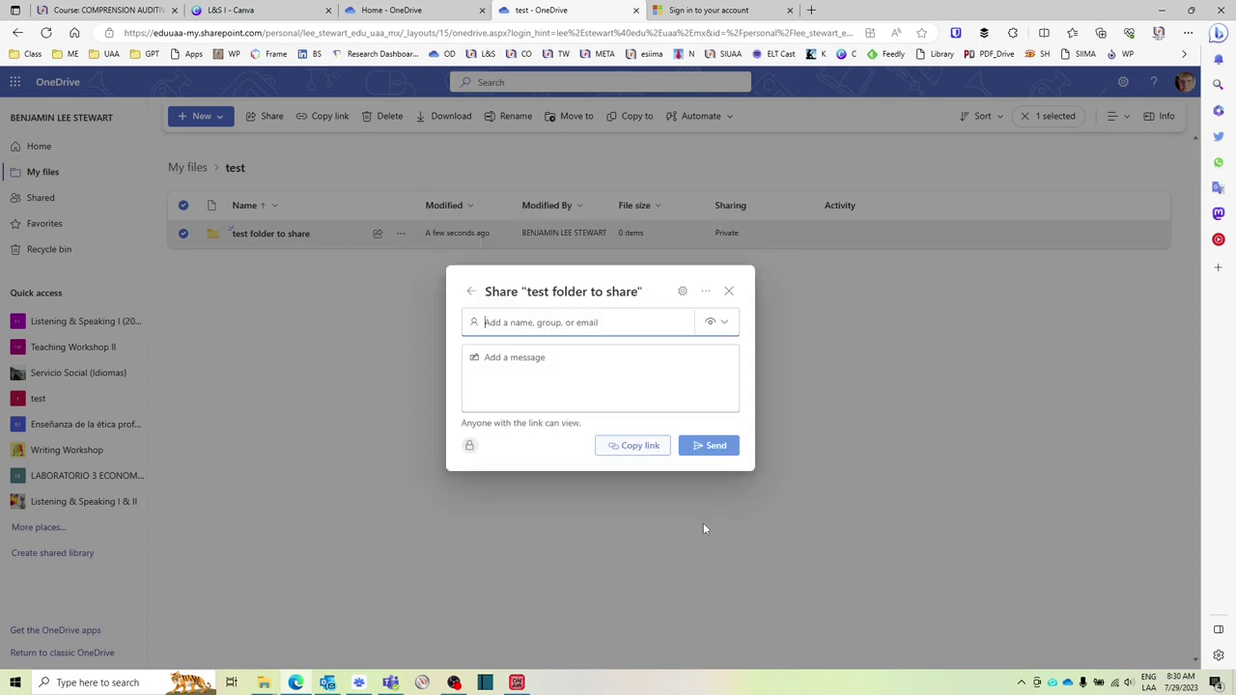
{"action": "left_click", "coordinate": [728, 291]}
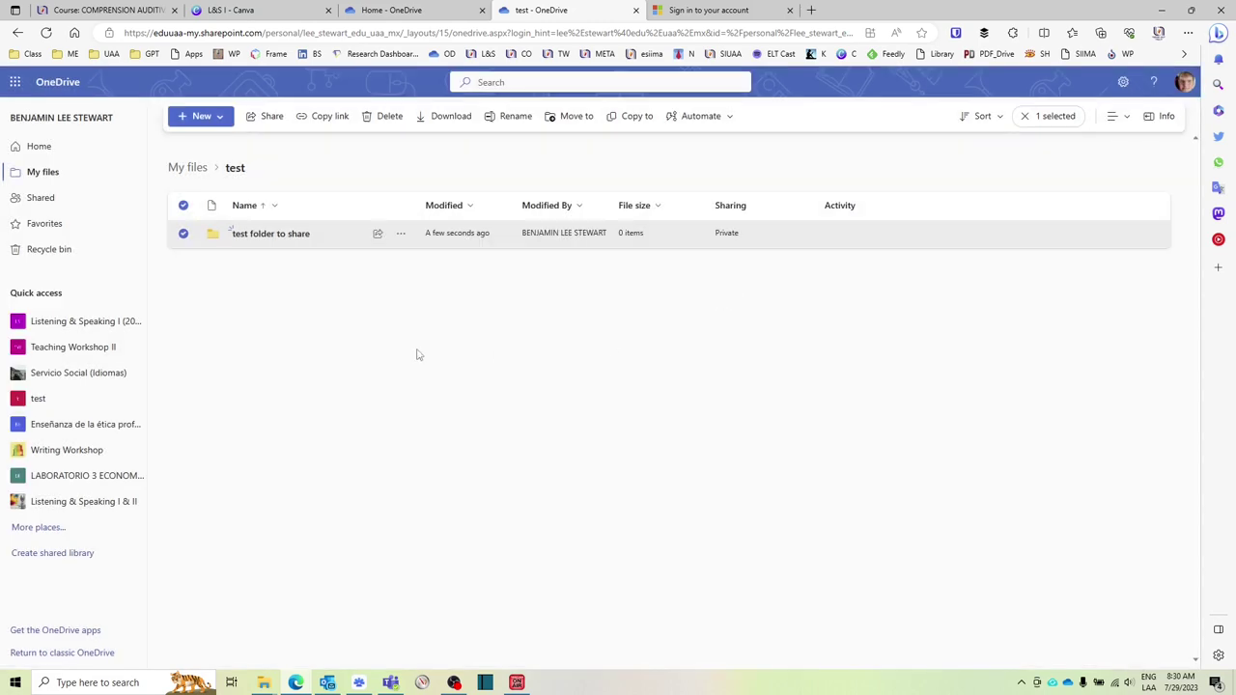
{"action": "left_click", "coordinate": [332, 324]}
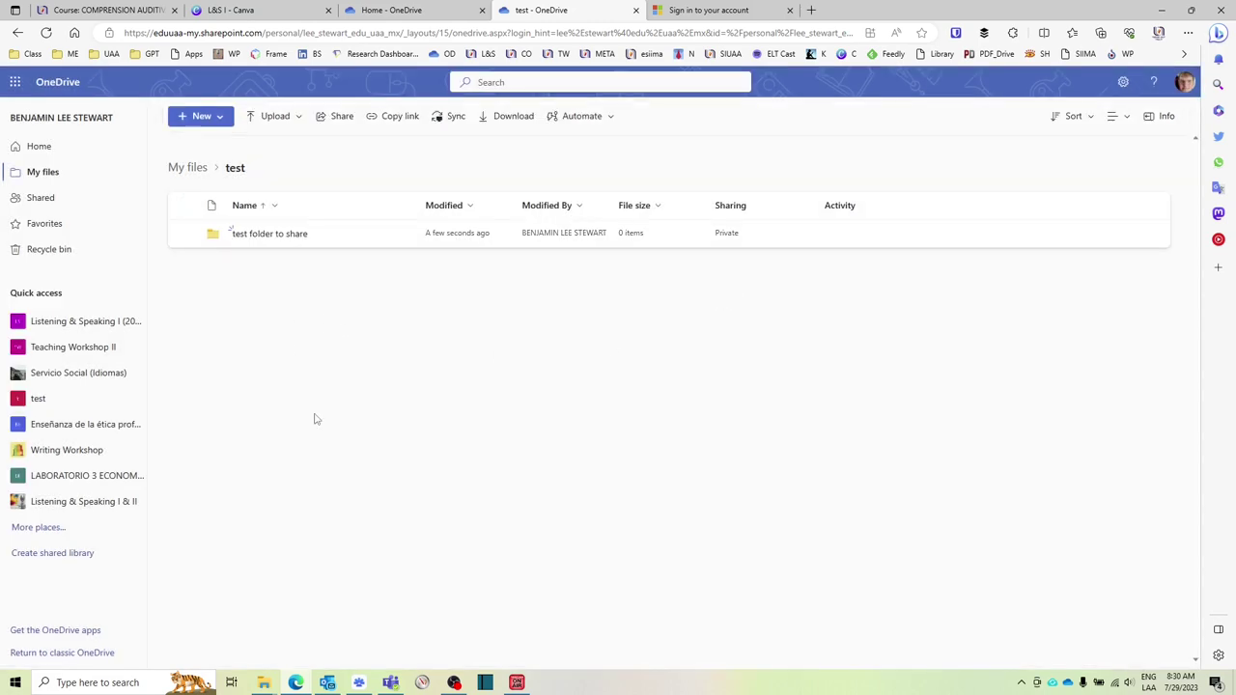